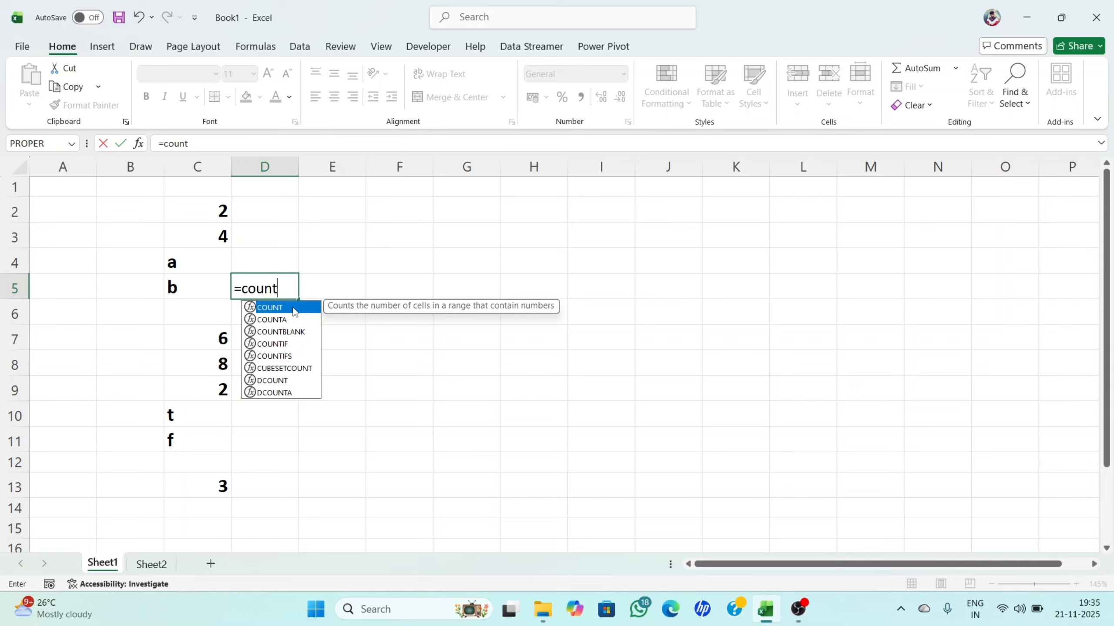
- Complete the formula in D5 as =COUNT(C2:C13) to count the numeric cells in the list
double_click(292, 311)
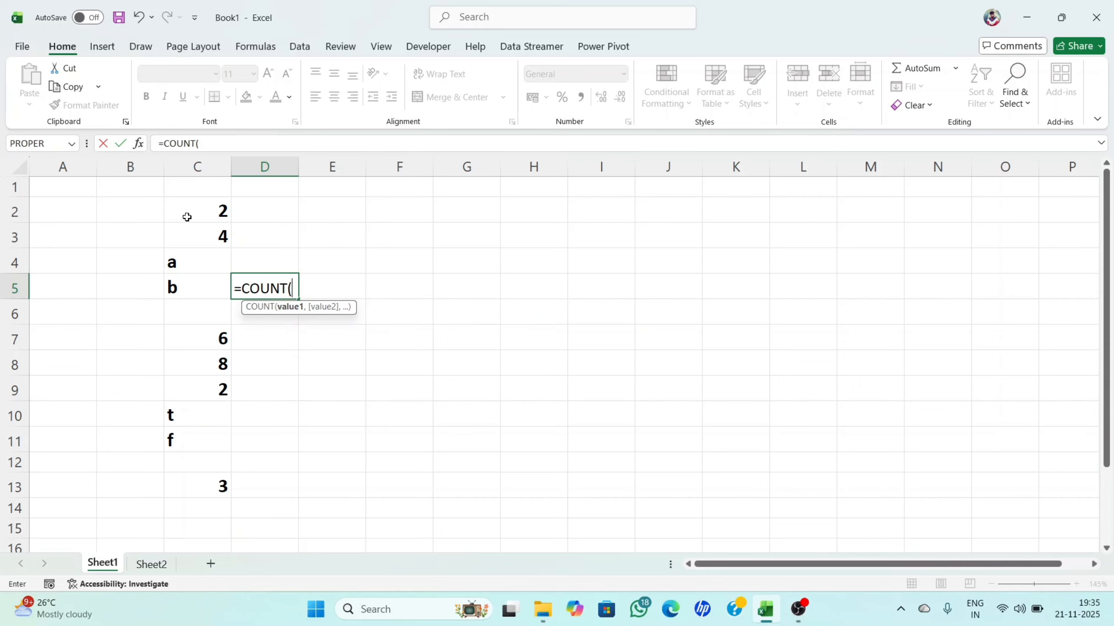
drag(186, 217, 186, 480)
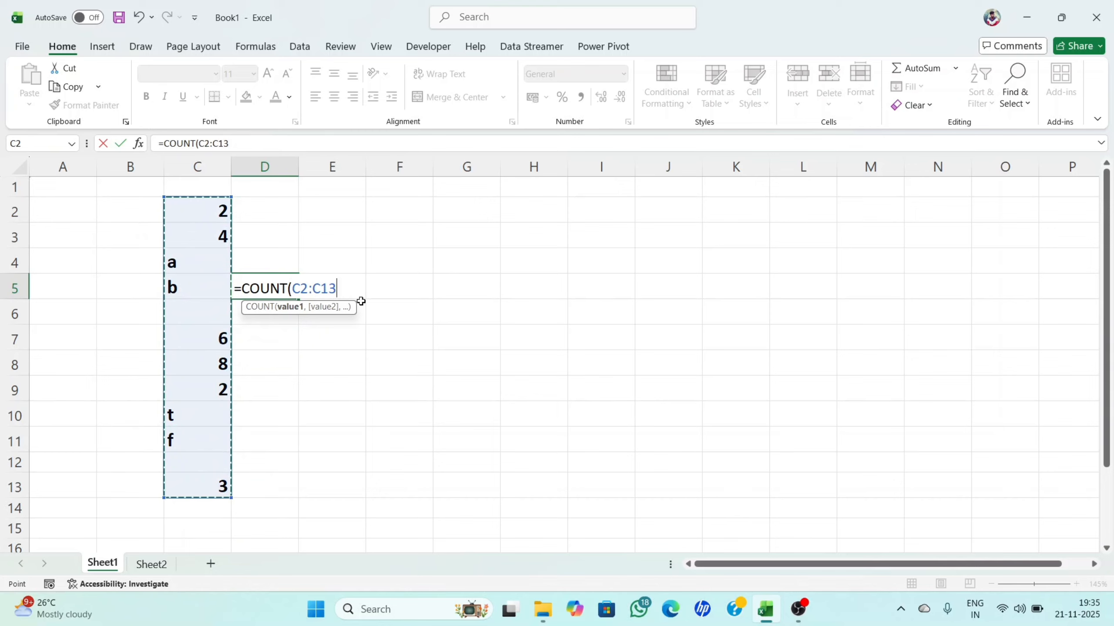
text())
key(Return)
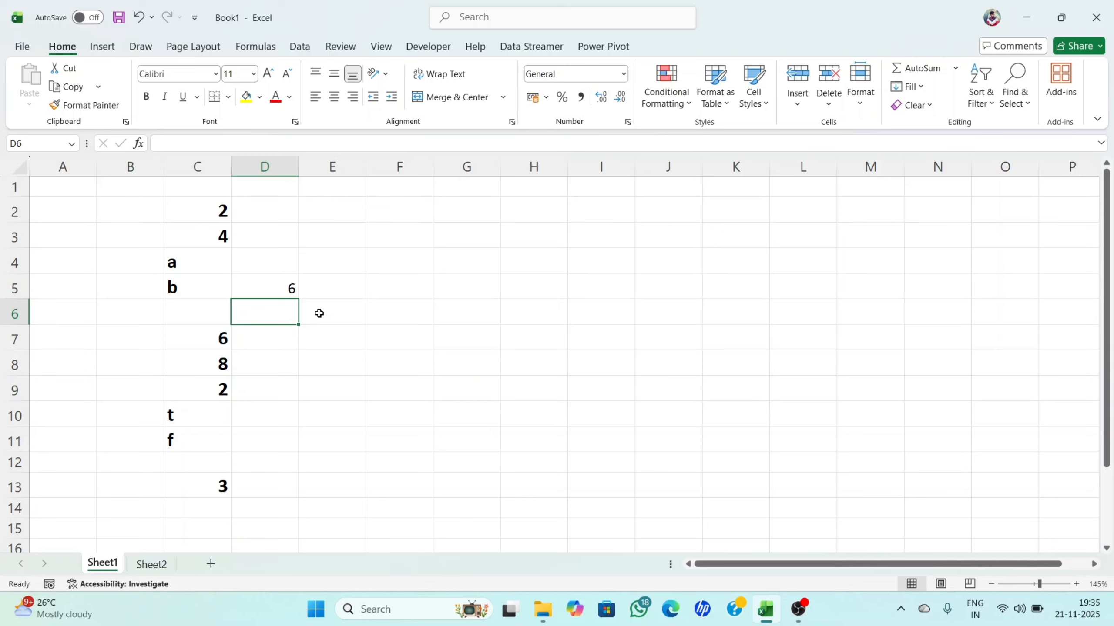
- Enter =COUNTA(C2:C13) in D6 to count the non-empty cells, and check the blank cells C6 and C12
double_click(269, 313)
text(=count)
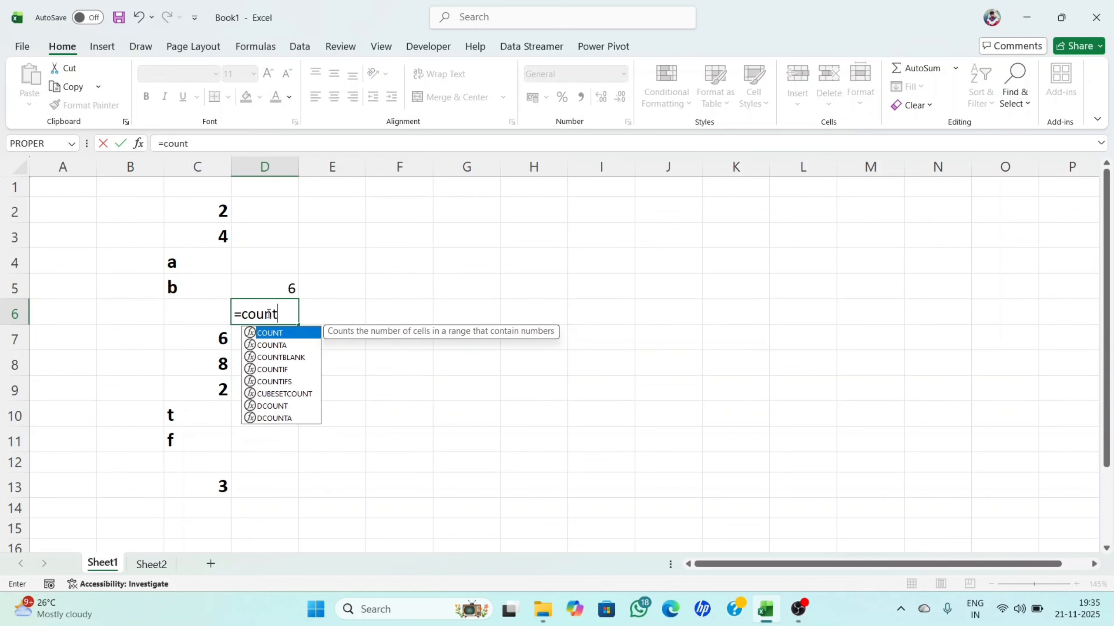
key(Down)
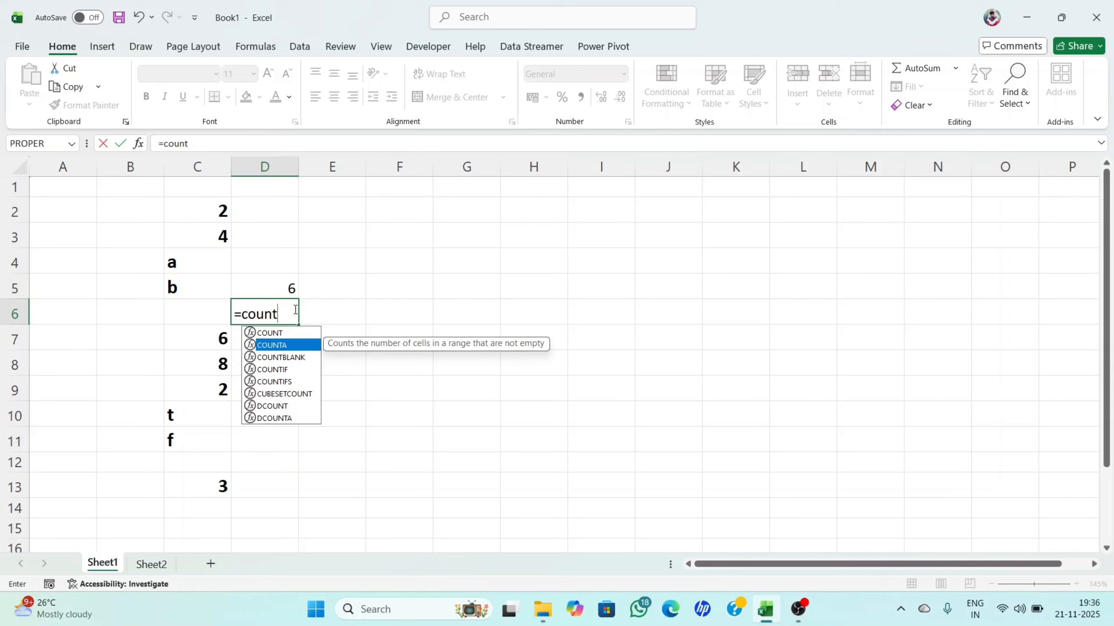
double_click(292, 344)
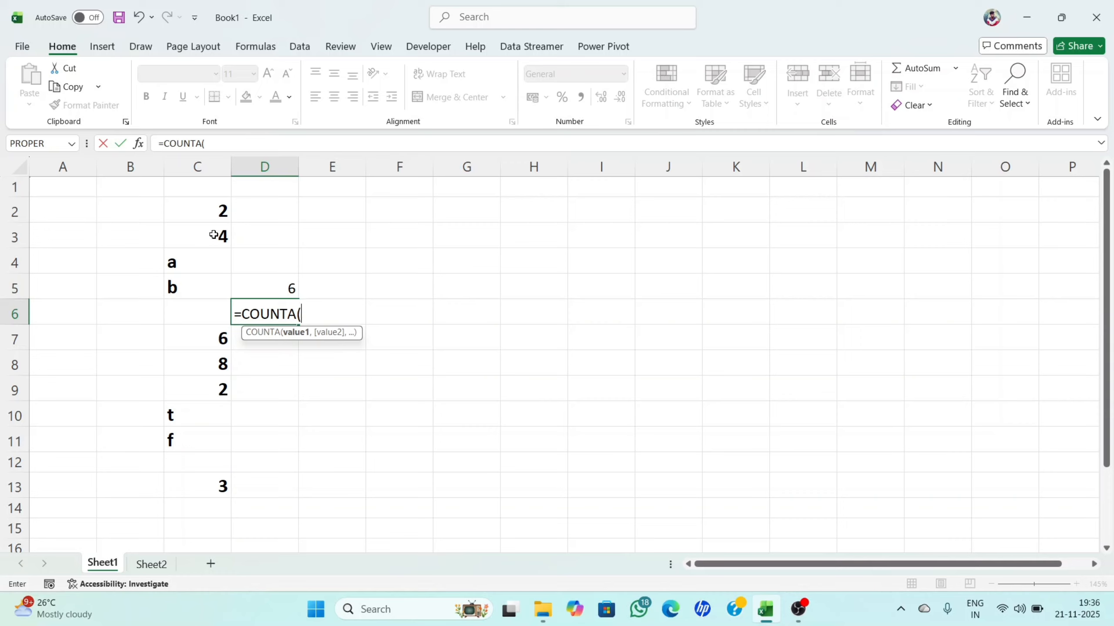
drag(196, 209, 173, 477)
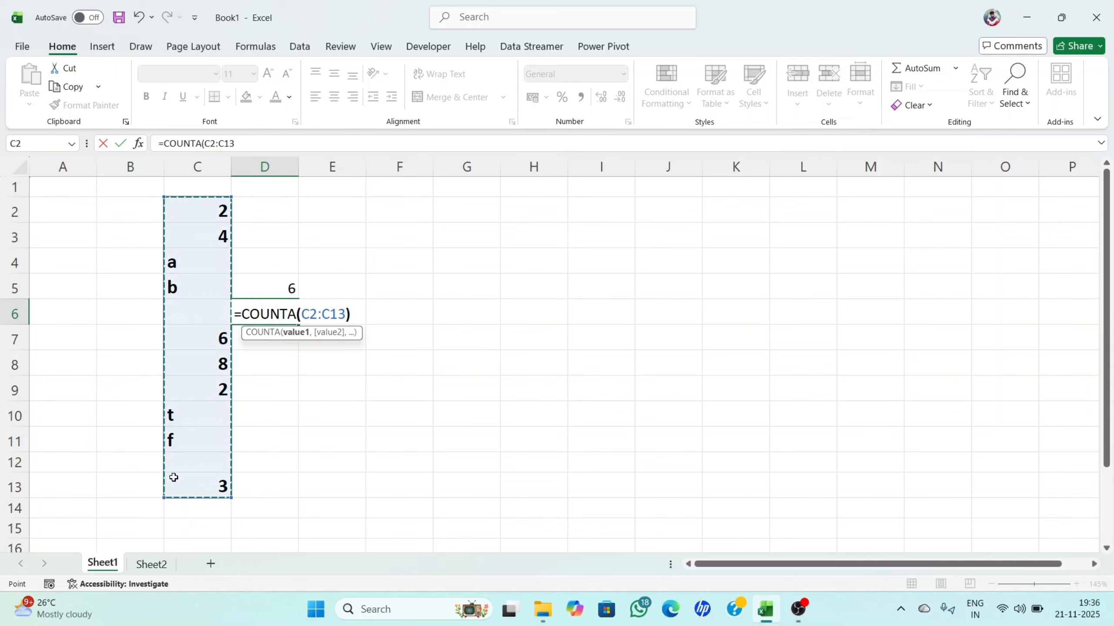
key(Return)
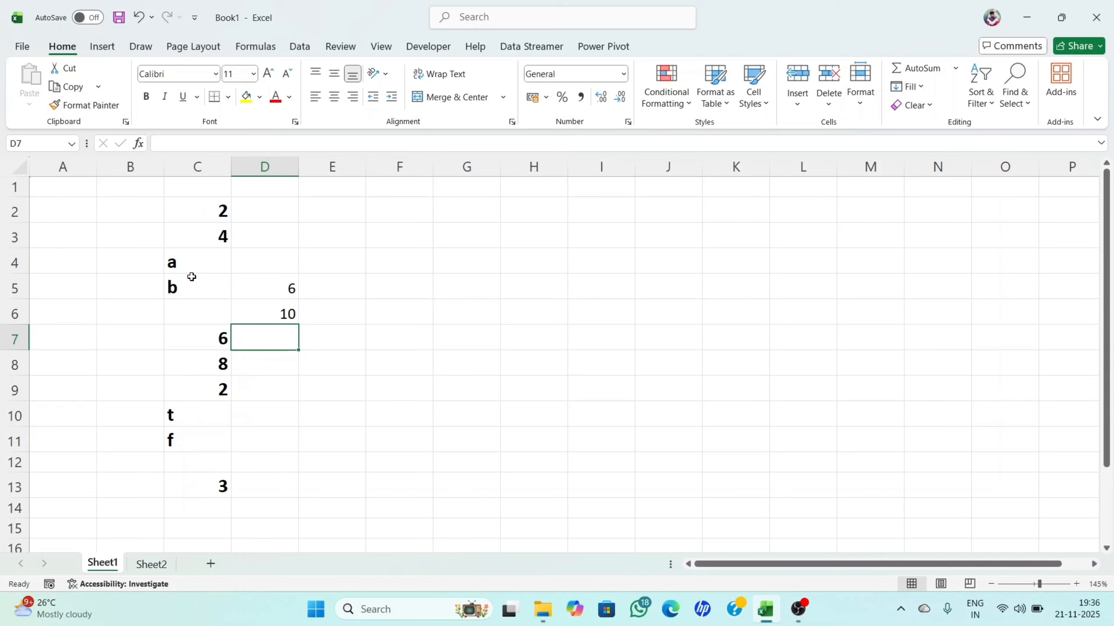
click(196, 315)
click(187, 461)
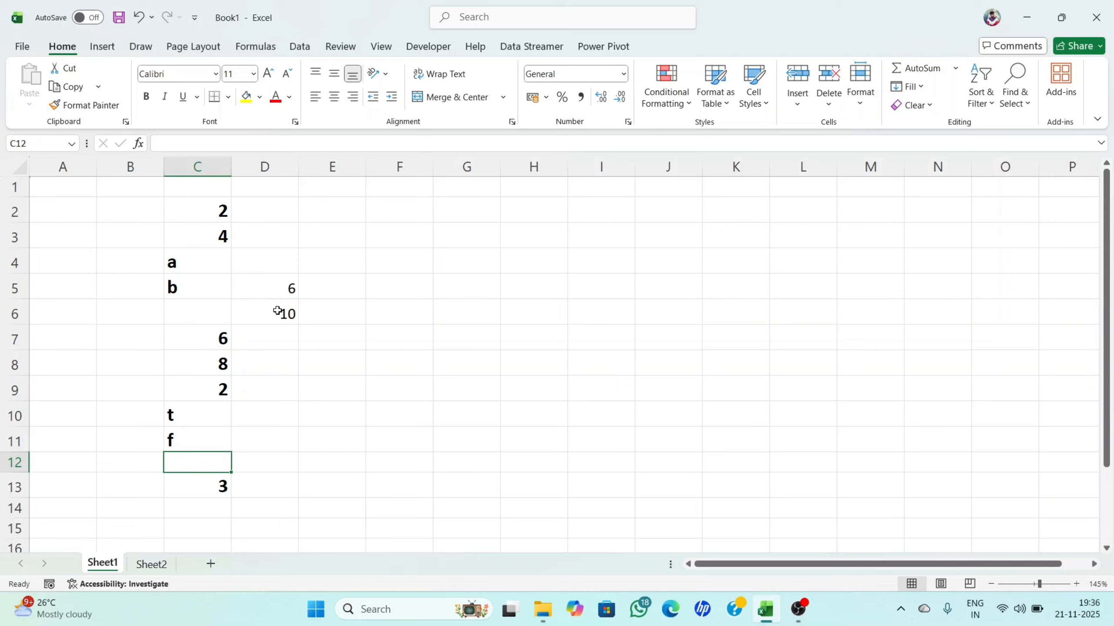
- Enter =COUNTBLANK(C2:C13) in D7 to count the empty cells in the list
click(266, 339)
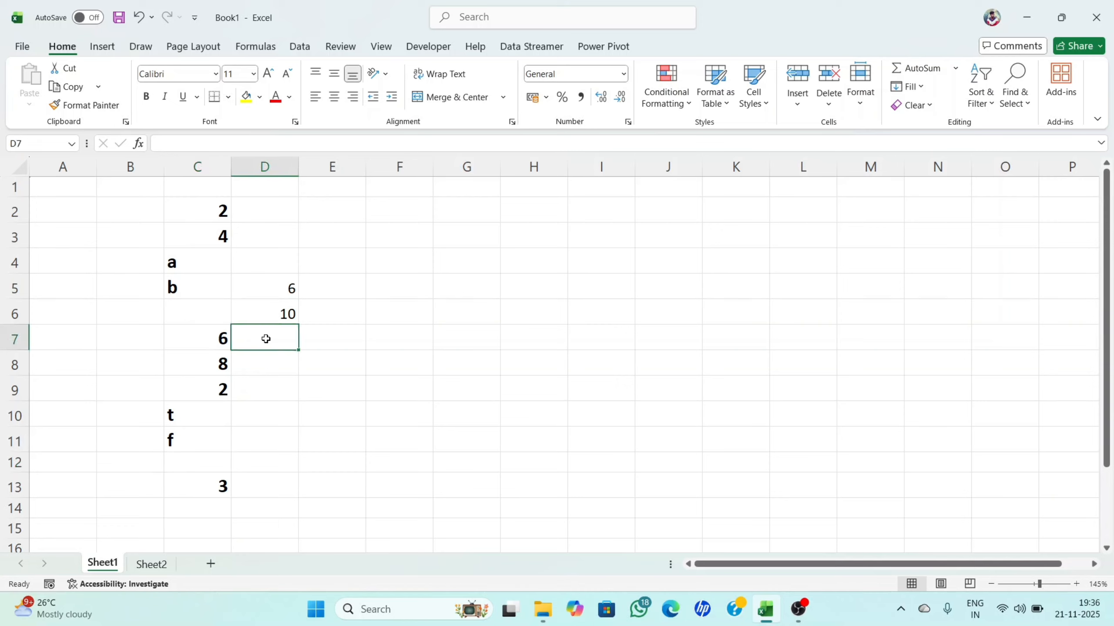
double_click(265, 340)
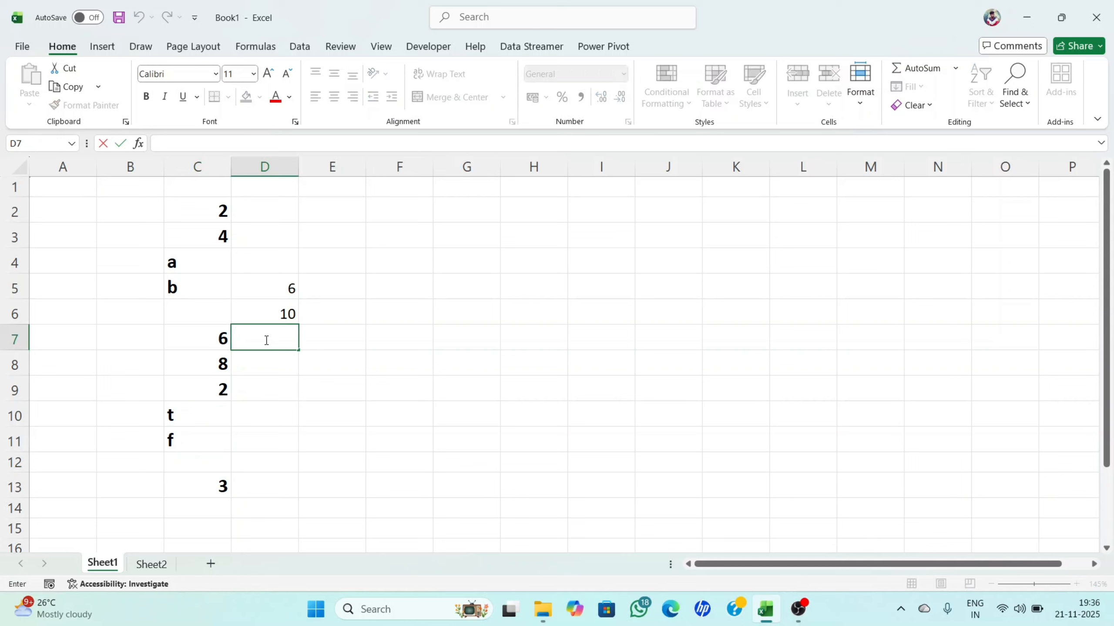
text(=count)
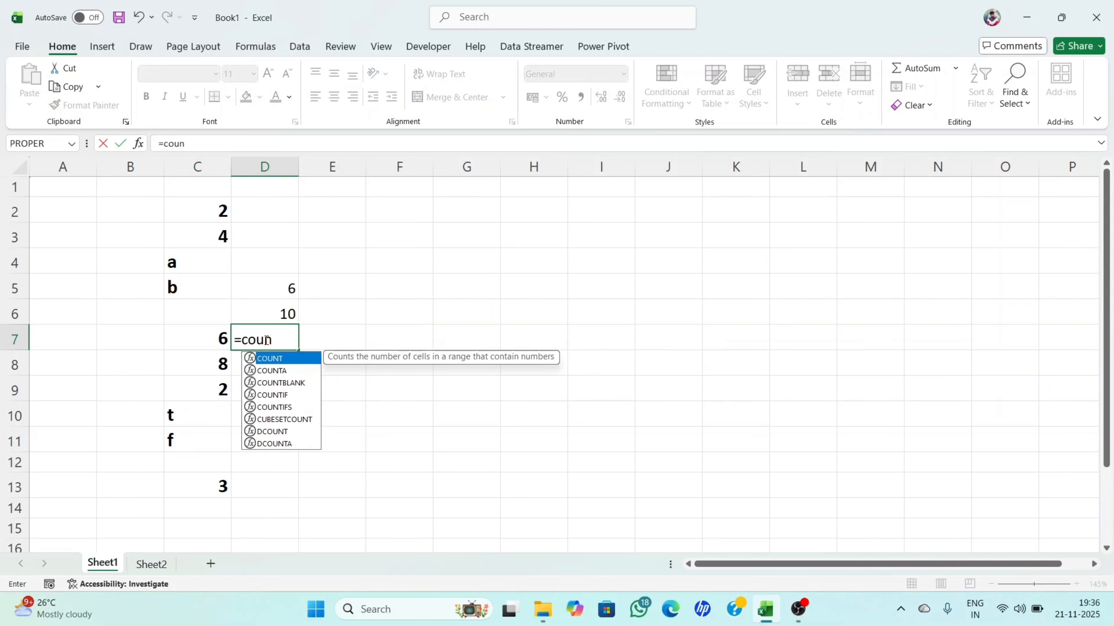
key(Down)
key(Down)
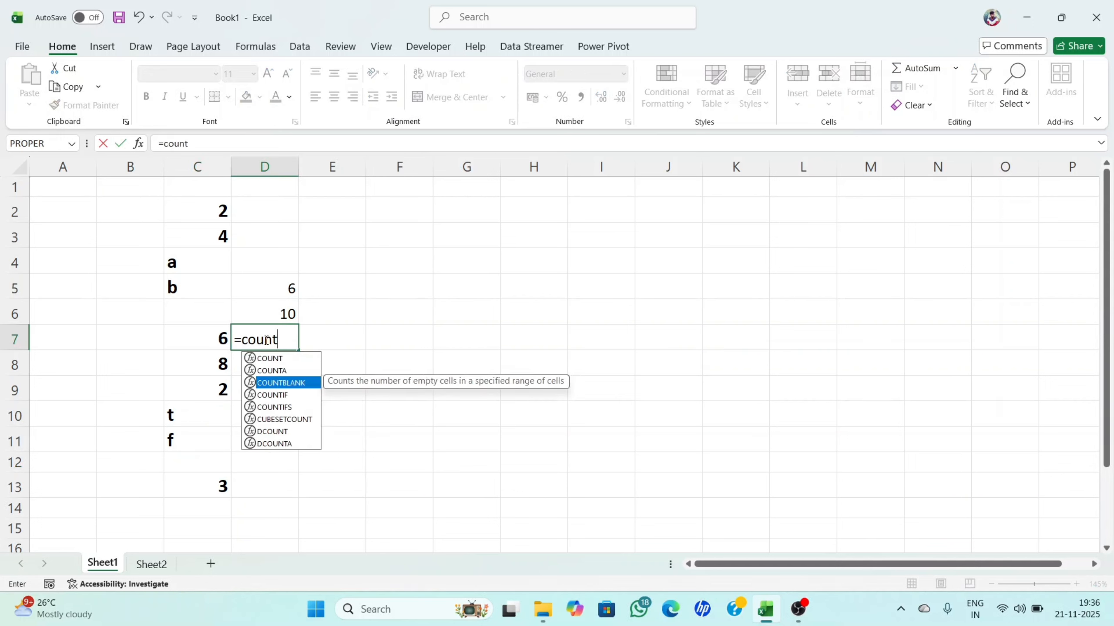
double_click(305, 386)
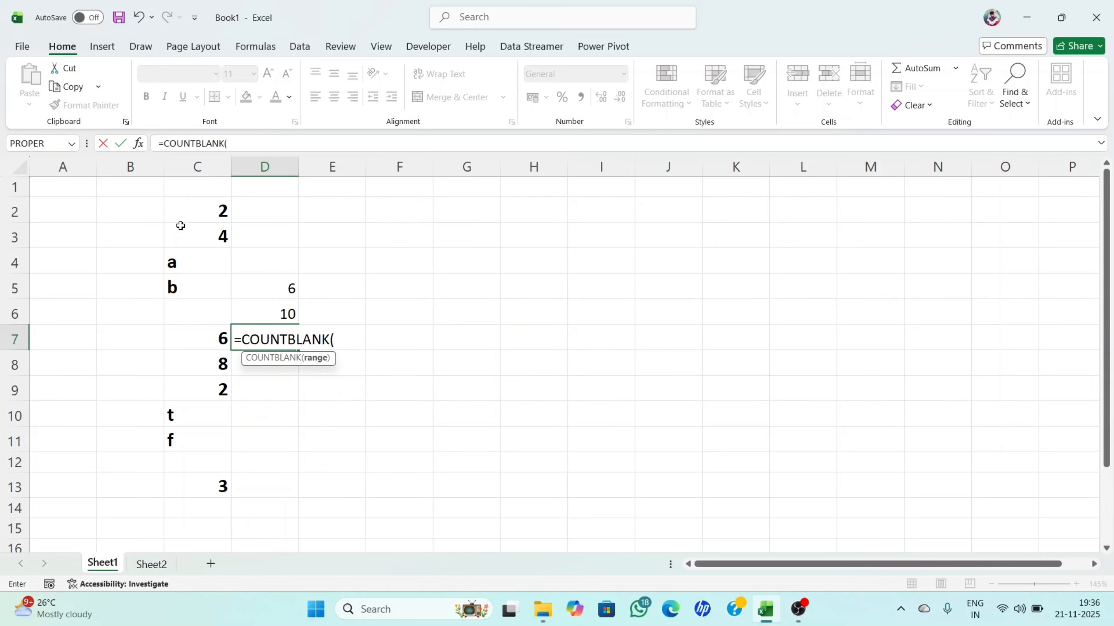
drag(198, 208, 182, 480)
text())
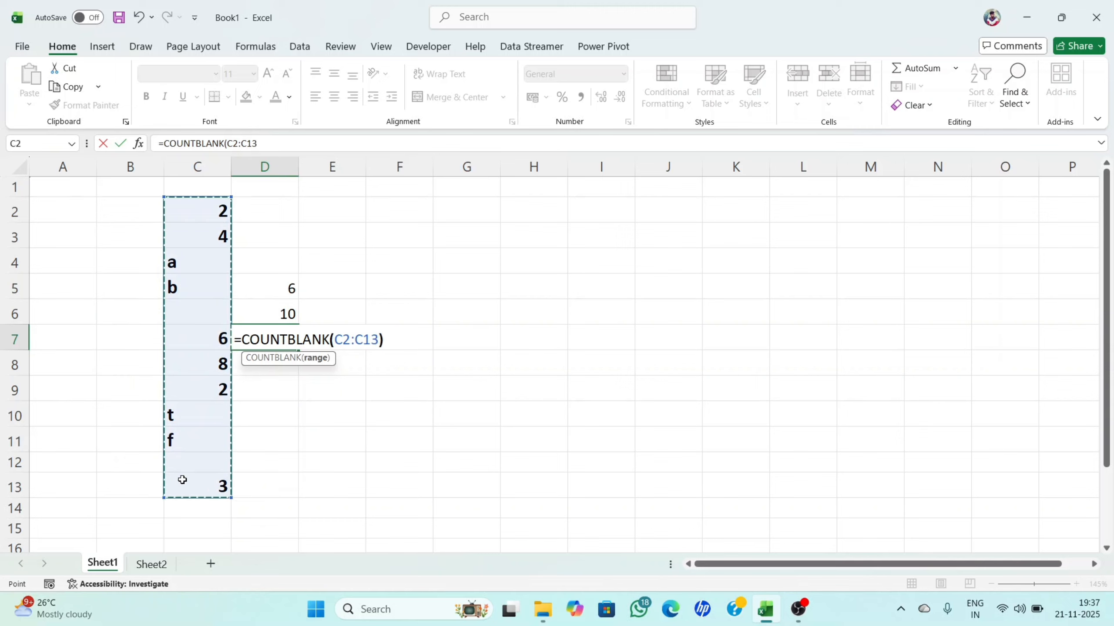
key(Return)
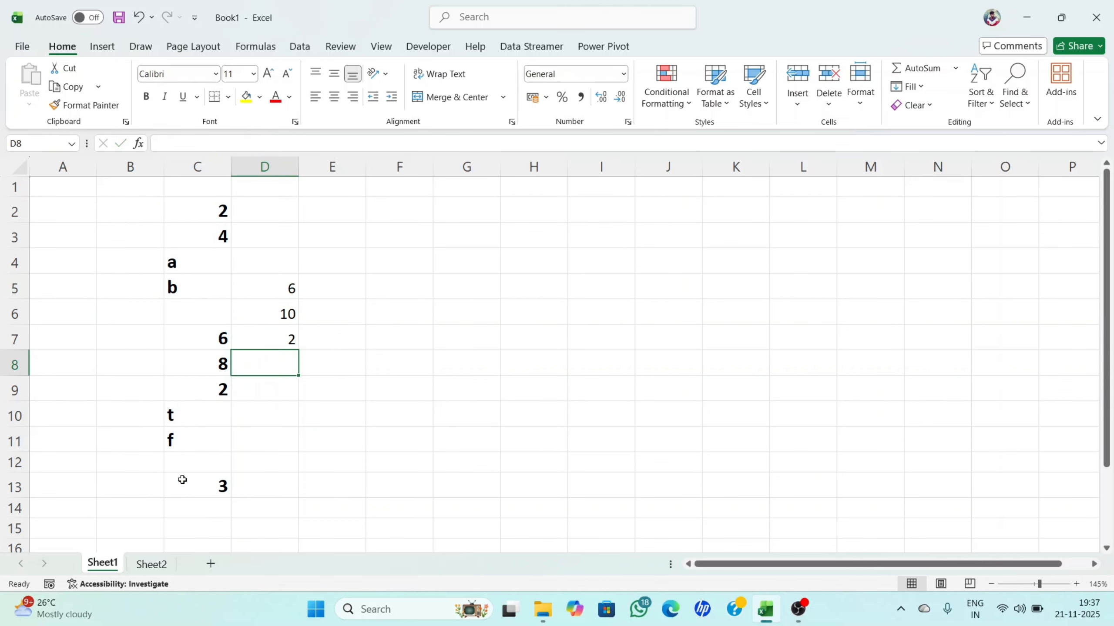
- Compare the COUNTBLANK formula in D7 with the empty cells C6 and C12
click(274, 342)
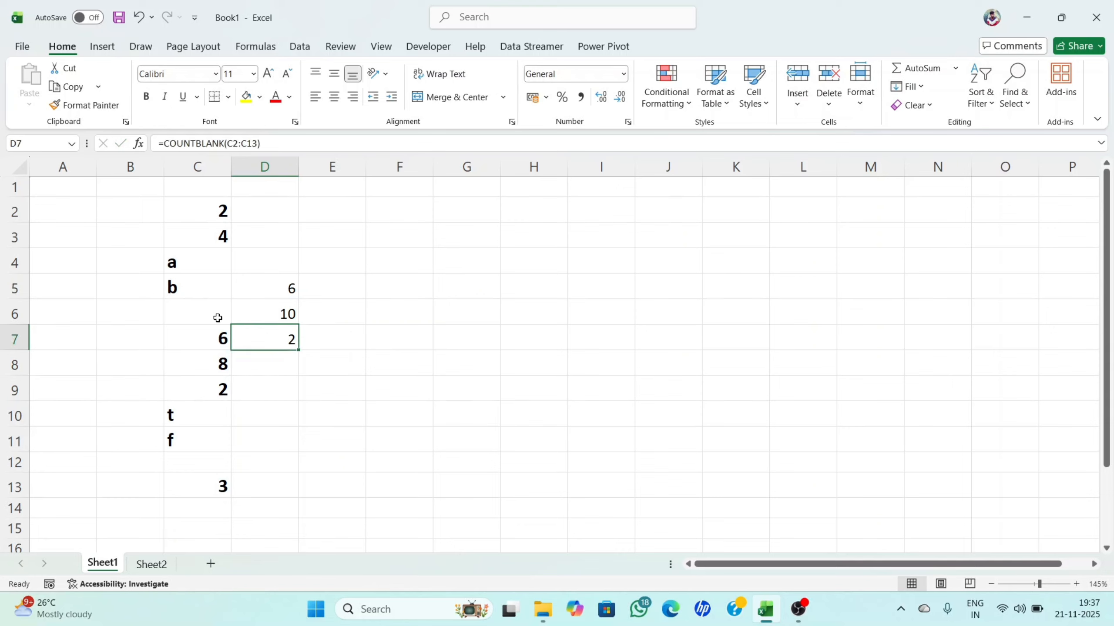
click(198, 316)
click(205, 460)
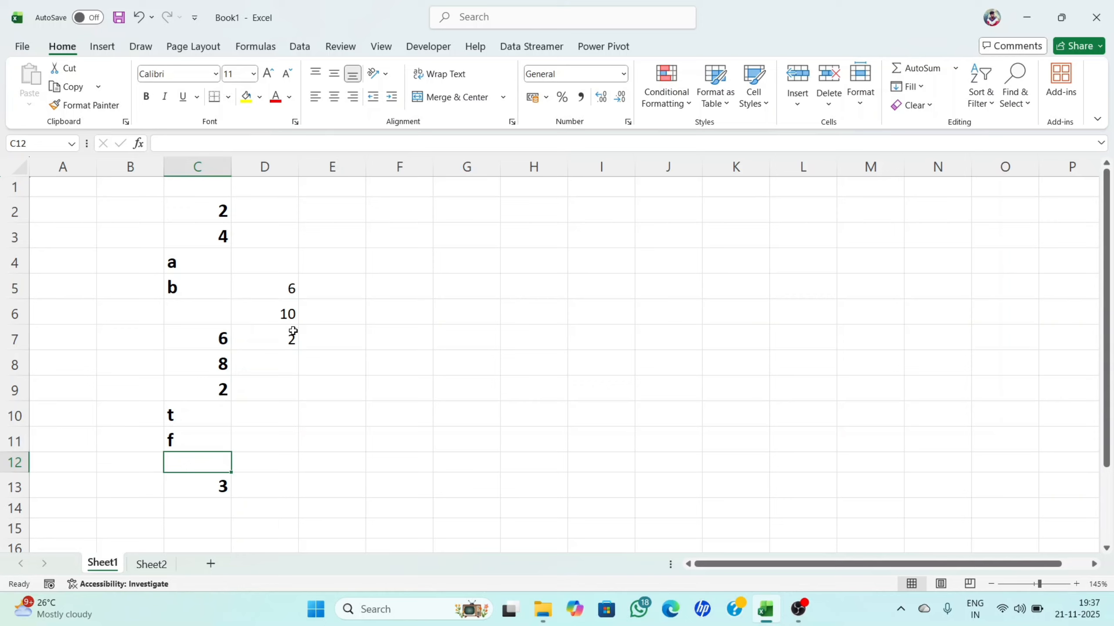
- On Sheet2, enter =LEN(B4) in C4 to count the characters of the full name in B4
click(157, 565)
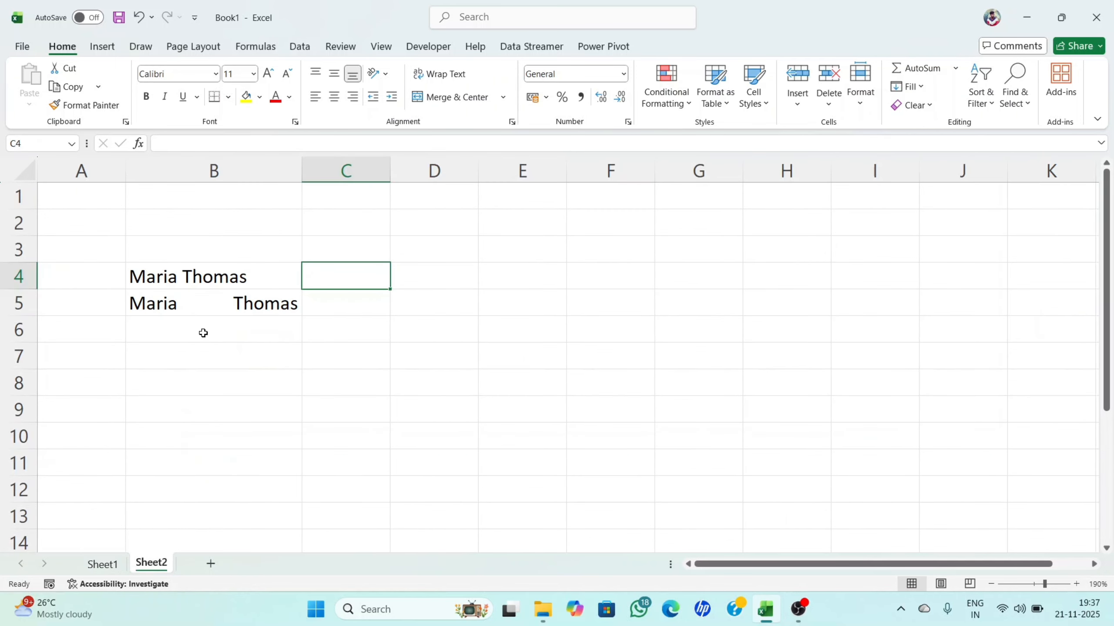
double_click(334, 279)
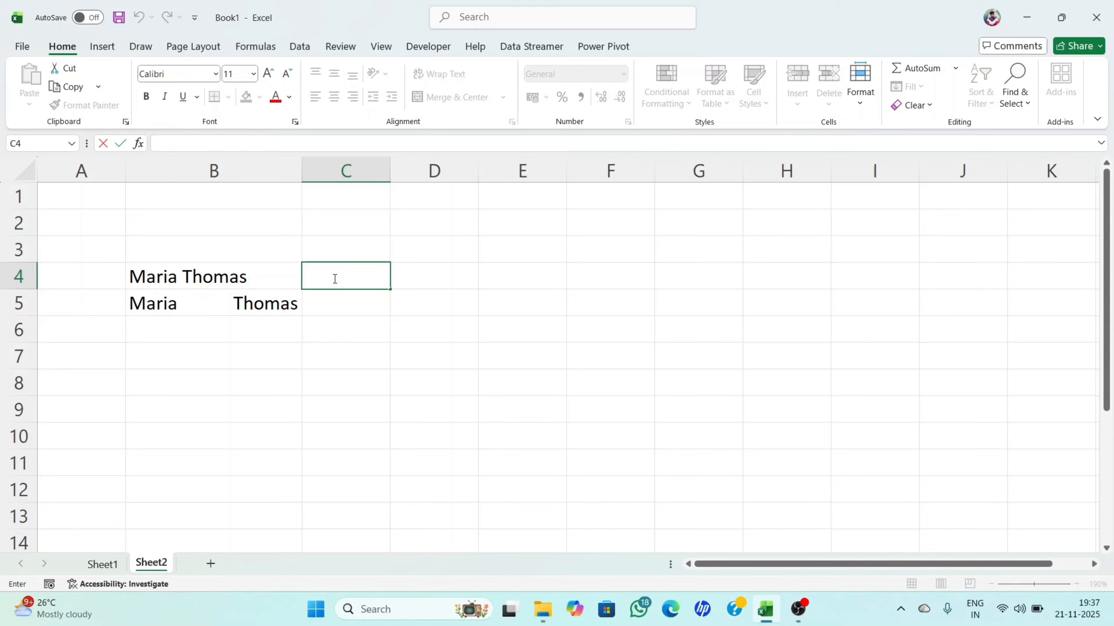
text(=len)
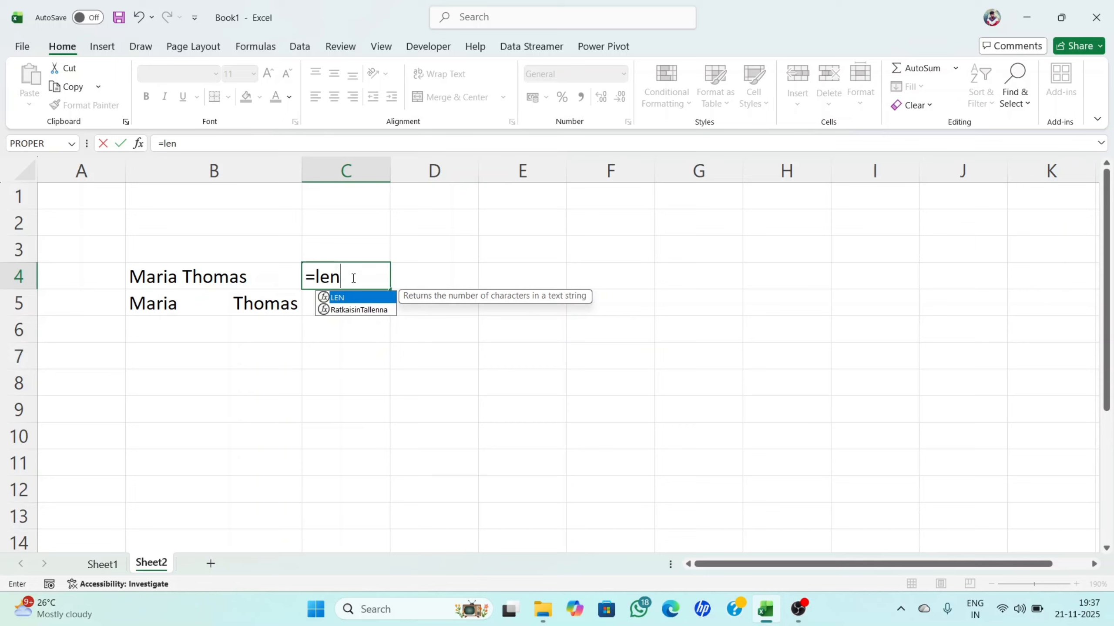
double_click(352, 299)
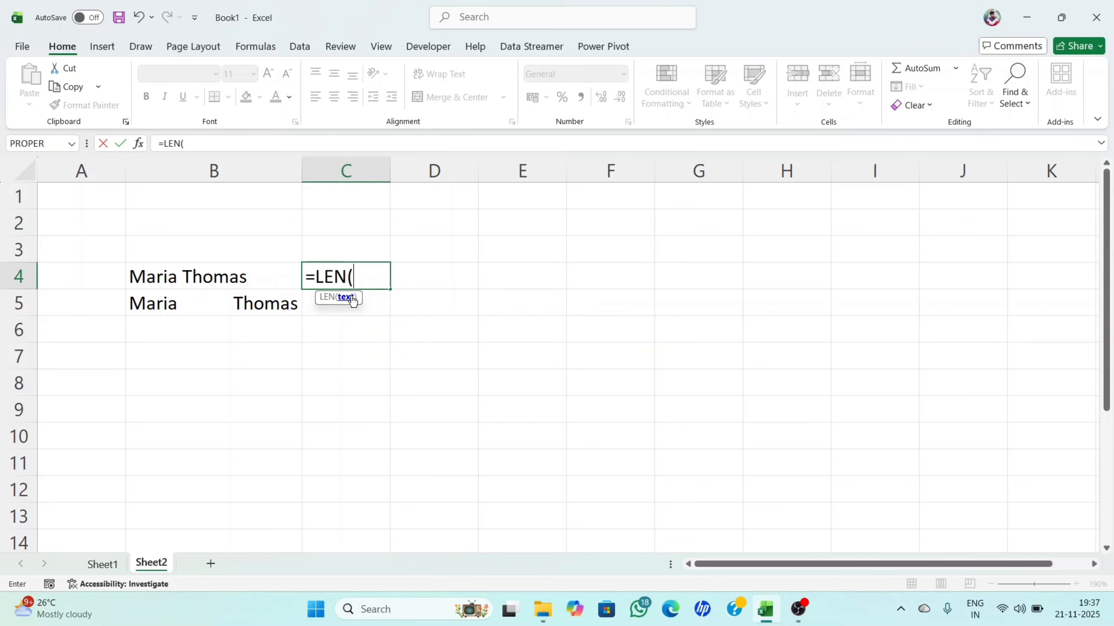
click(171, 281)
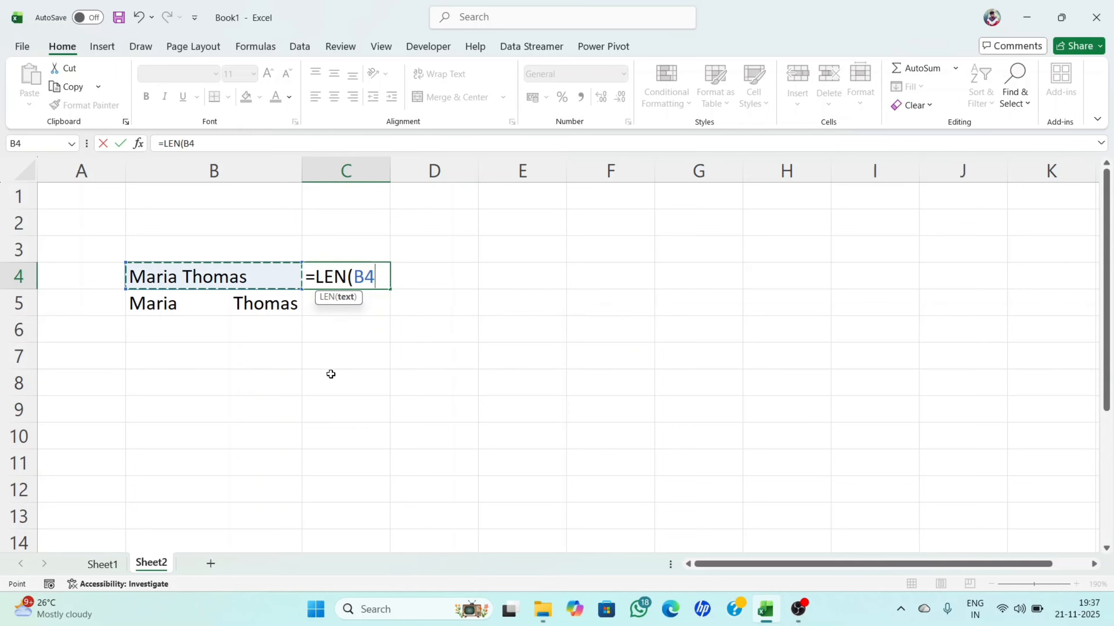
text())
key(Return)
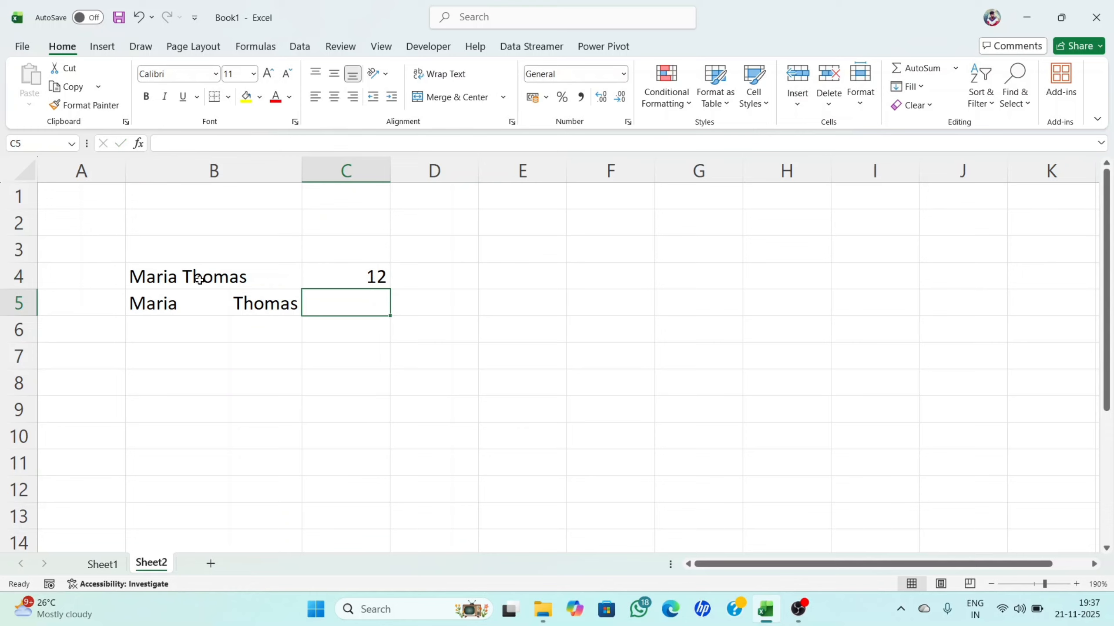
- Enter =TRIM(B5) in C5 to remove the extra spaces from the name, and autofit column C's width
double_click(320, 308)
text(=trim)
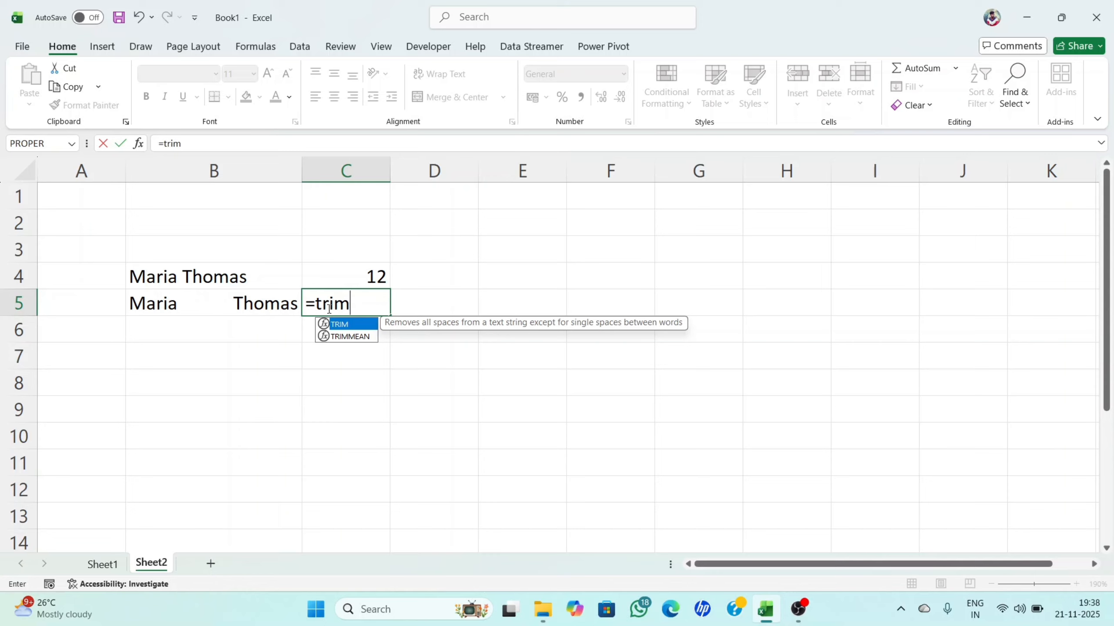
double_click(354, 325)
click(185, 303)
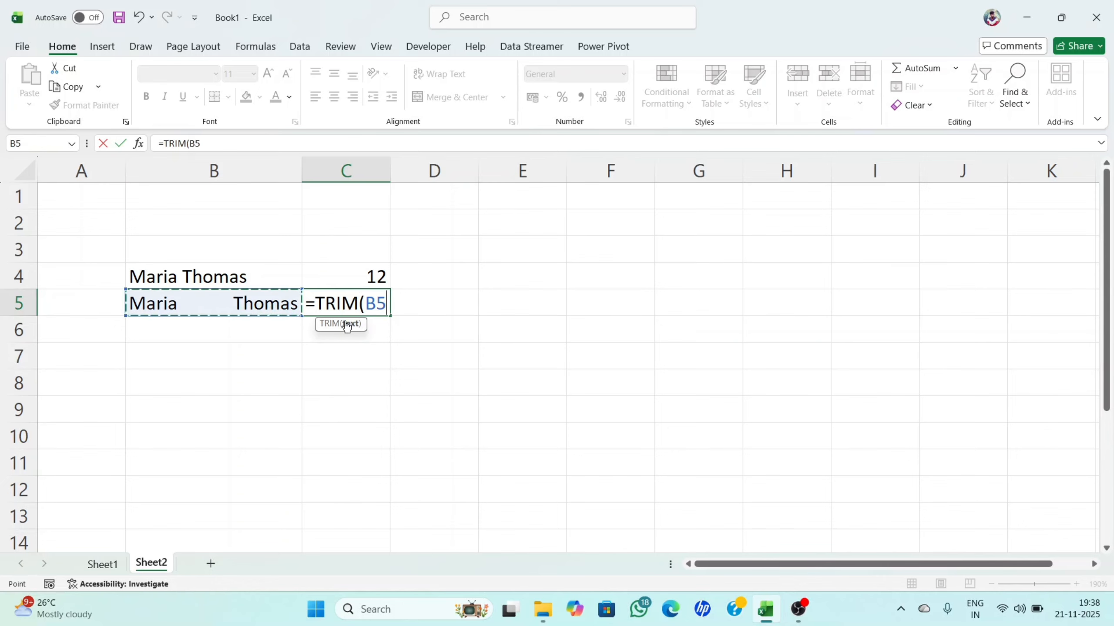
text())
key(Return)
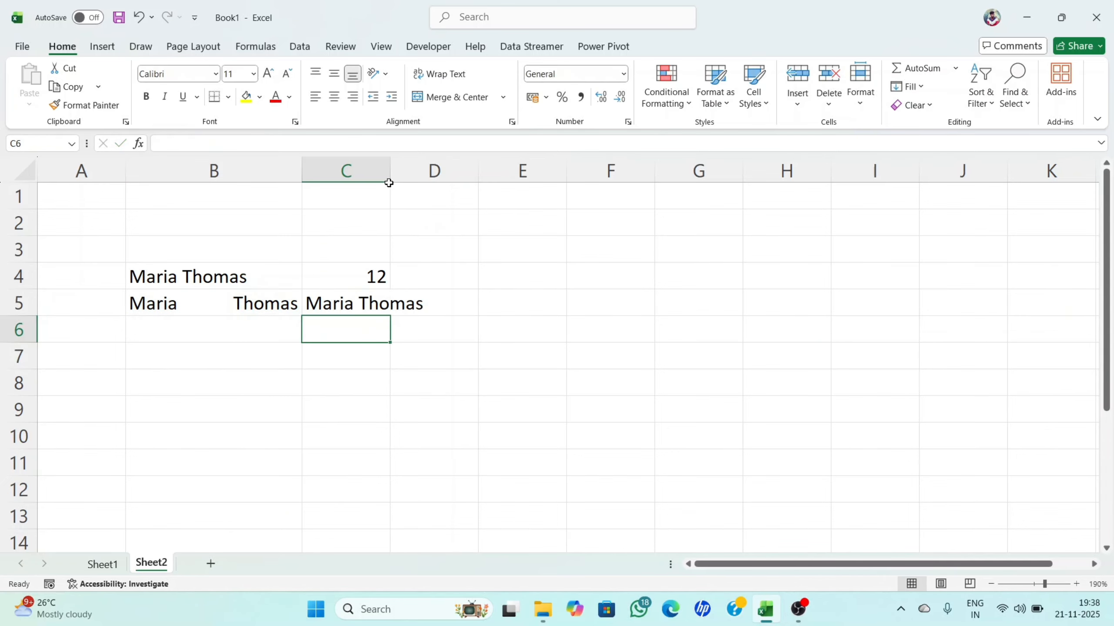
double_click(388, 179)
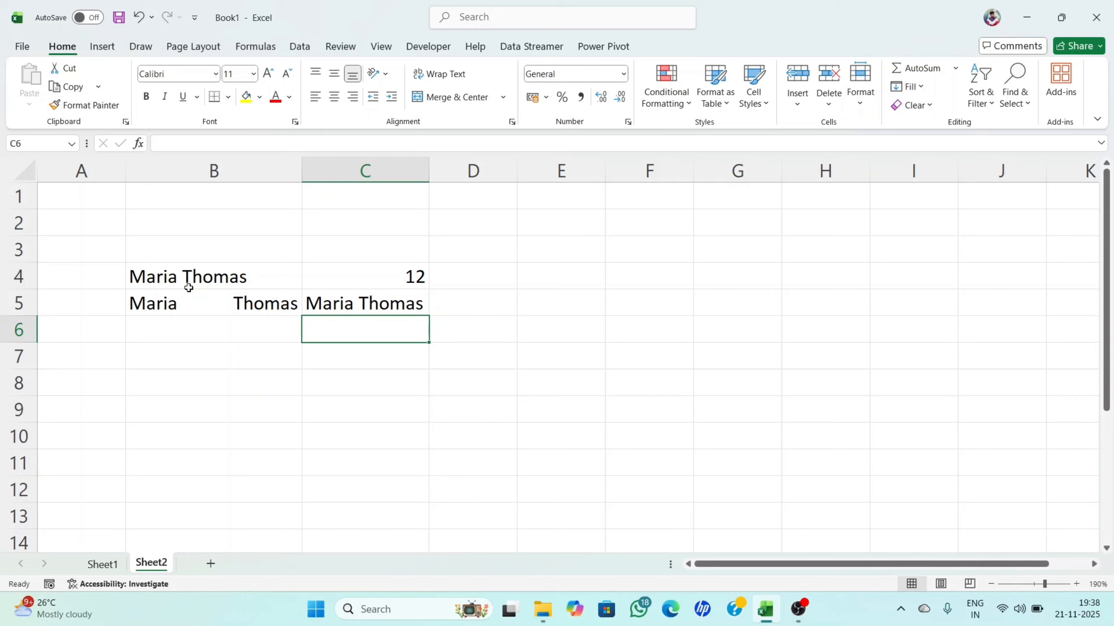
- Enter =TRIM(B4) in D4 to trim the name in B4, and autofit column D's width
double_click(458, 279)
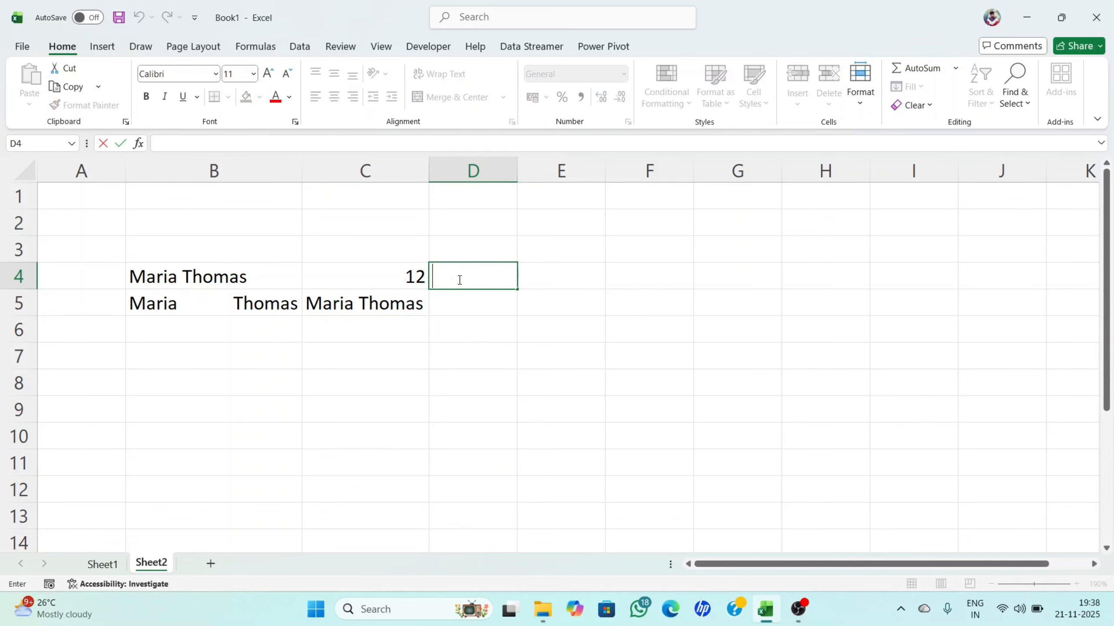
text(=trim)
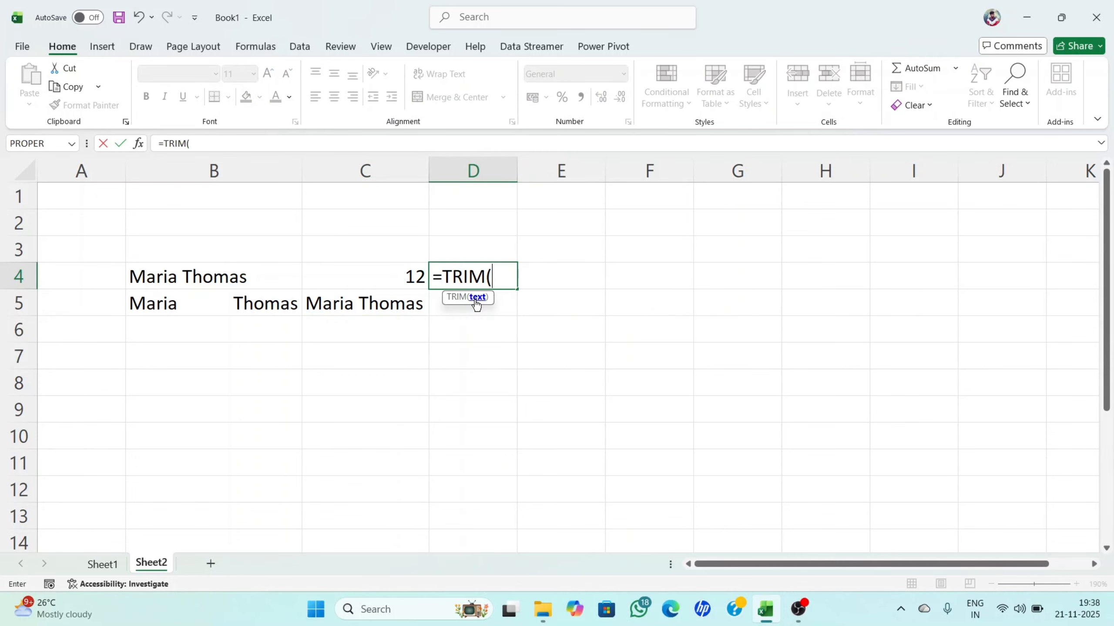
double_click(472, 299)
click(187, 281)
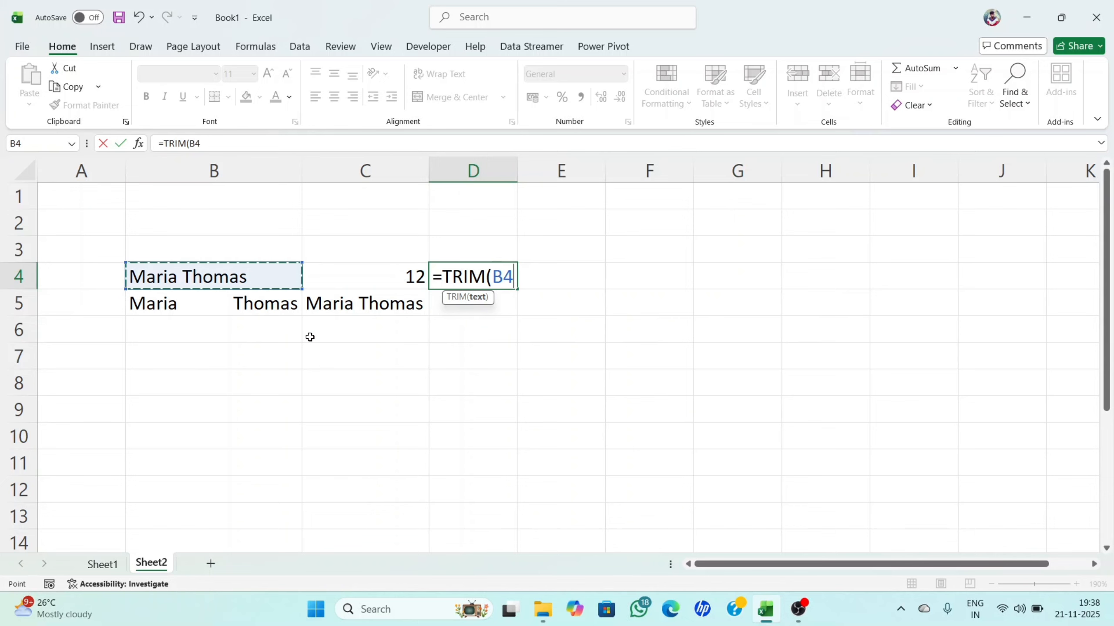
text())
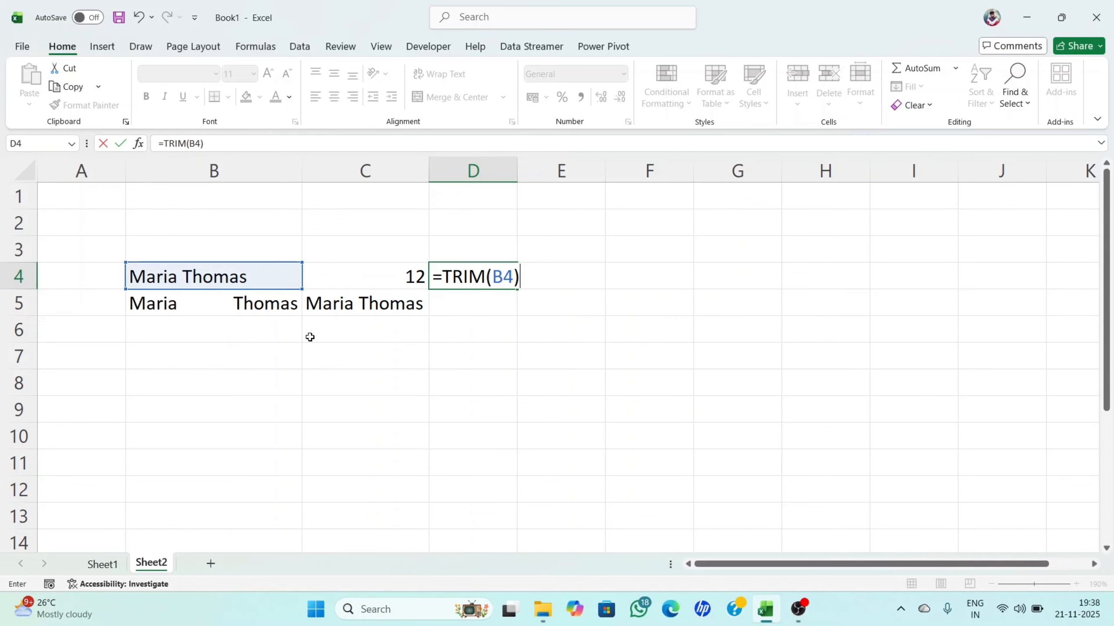
key(Return)
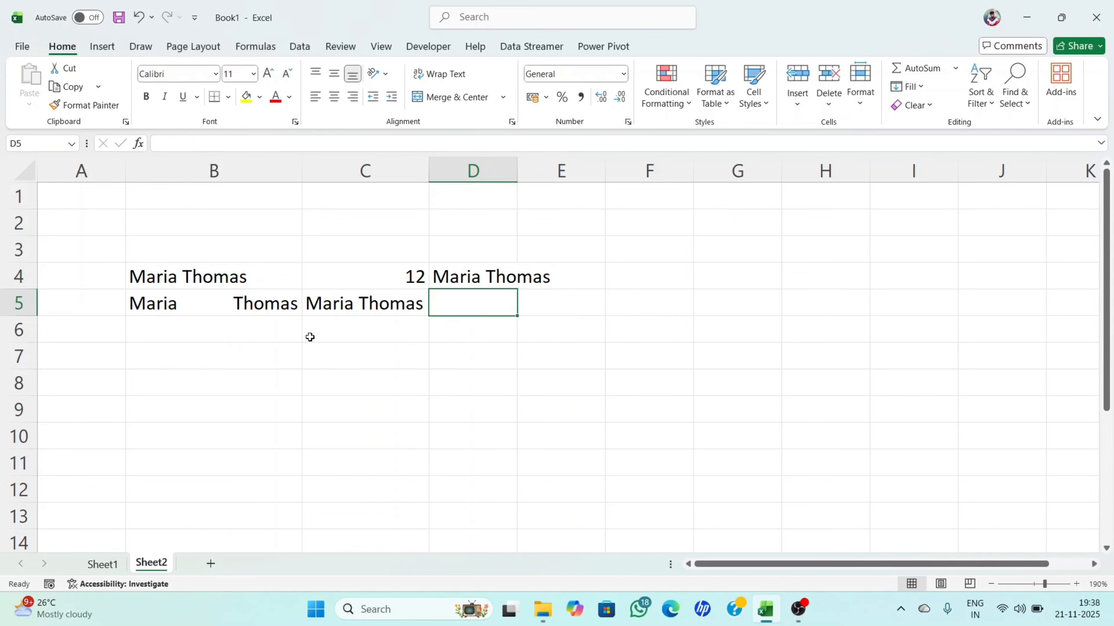
double_click(516, 167)
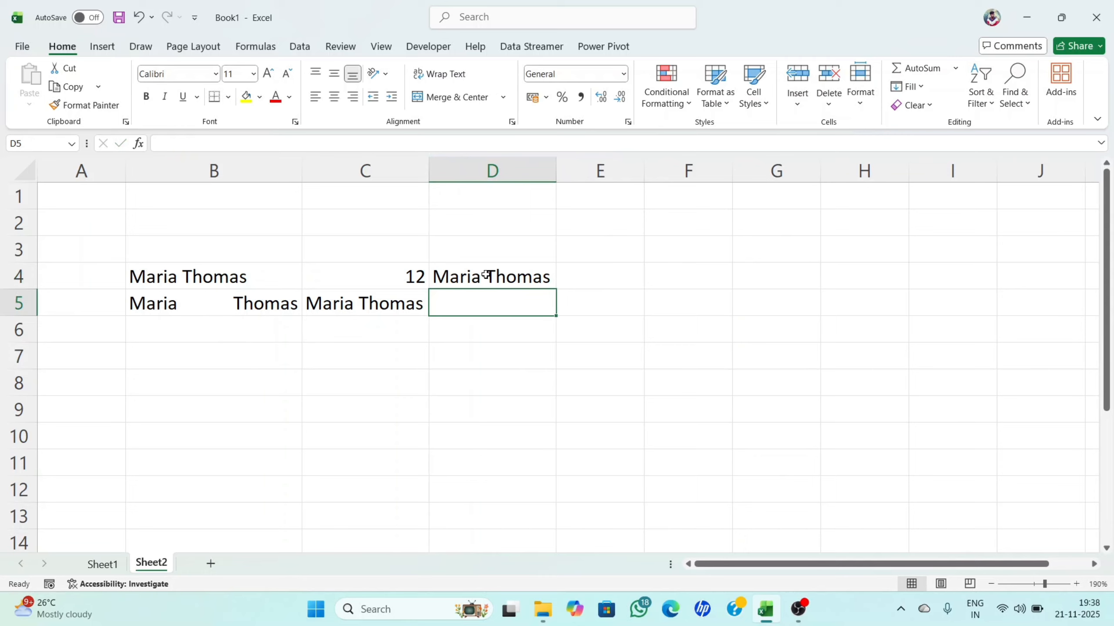